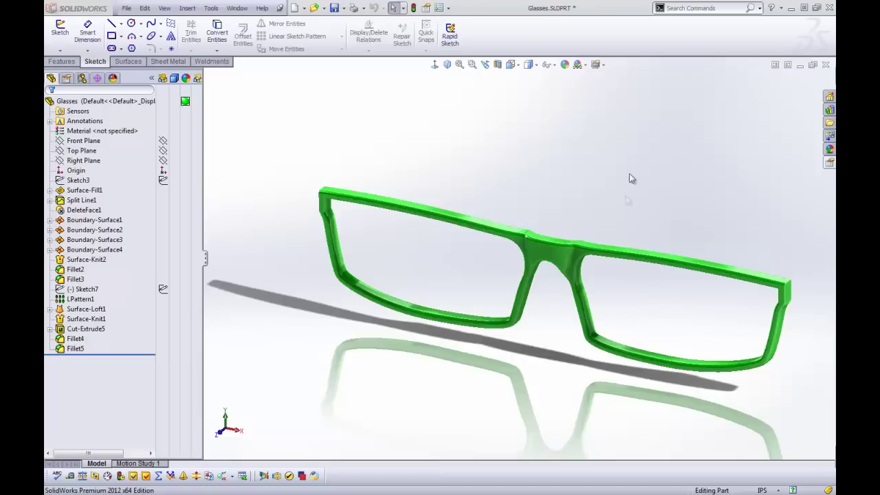
# Orbit the glasses model and review the part's summary and custom properties.
pyautogui.moveTo(573, 189)
pyautogui.mouseDown(button='middle')
pyautogui.moveTo(565, 172)
pyautogui.moveTo(563, 183)
pyautogui.mouseUp(button='middle')
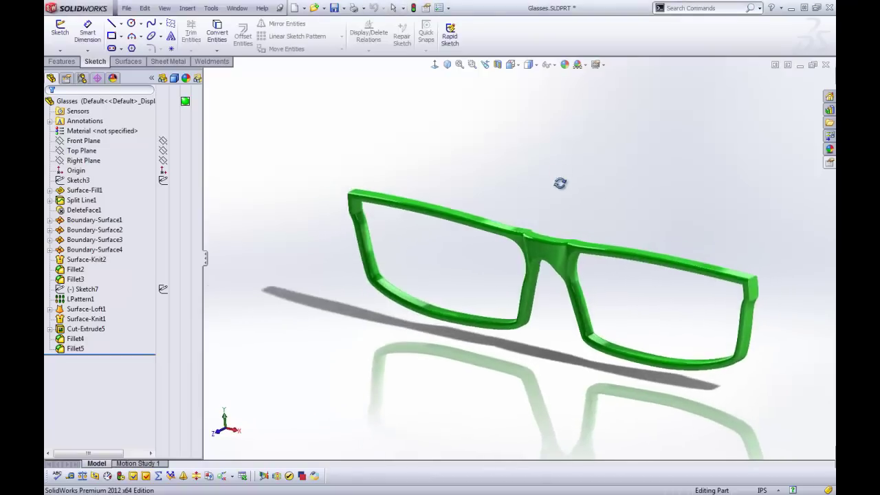
pyautogui.click(426, 7)
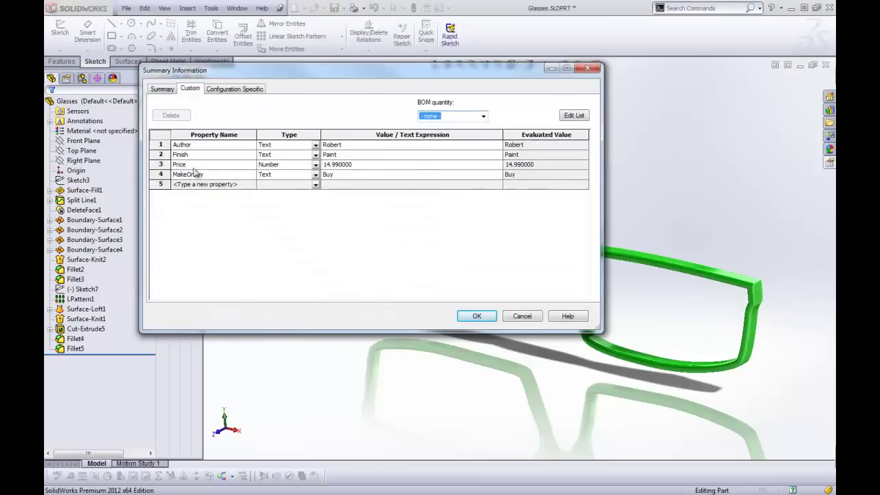
pyautogui.click(477, 317)
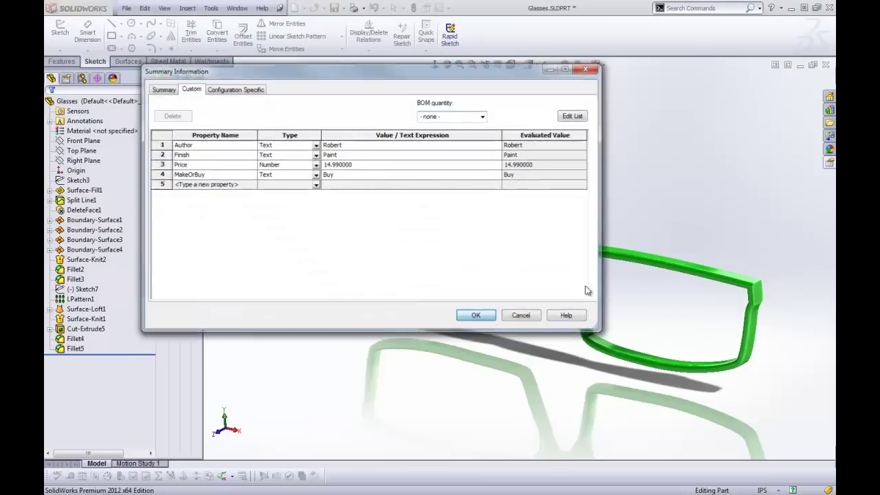
pyautogui.click(829, 163)
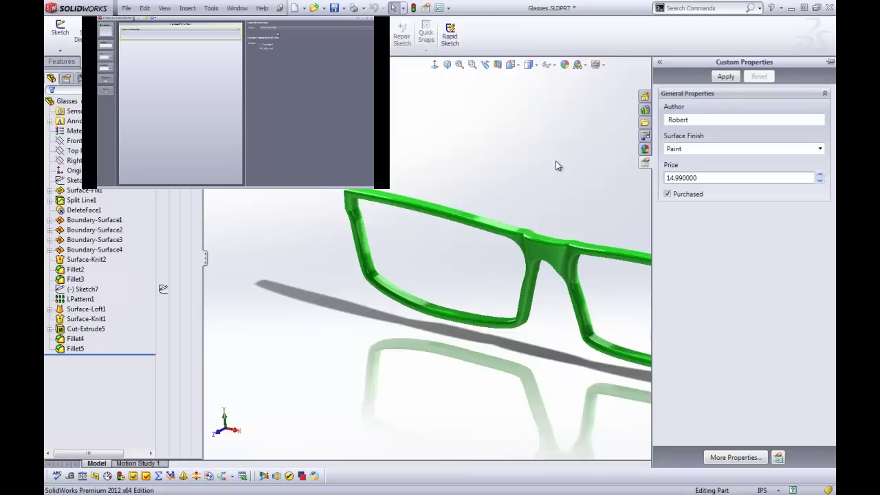
pyautogui.click(555, 165)
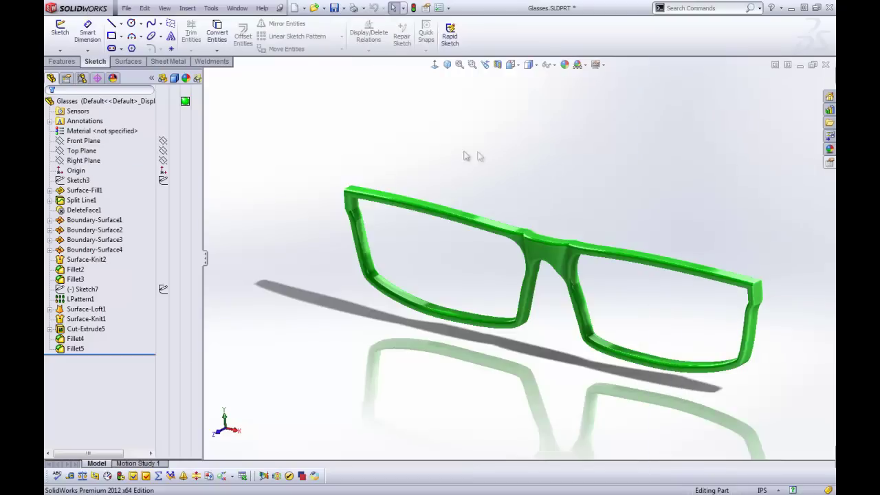
# Make a drawing of the Glasses part on an A landscape sheet with an isometric view.
pyautogui.click(127, 8)
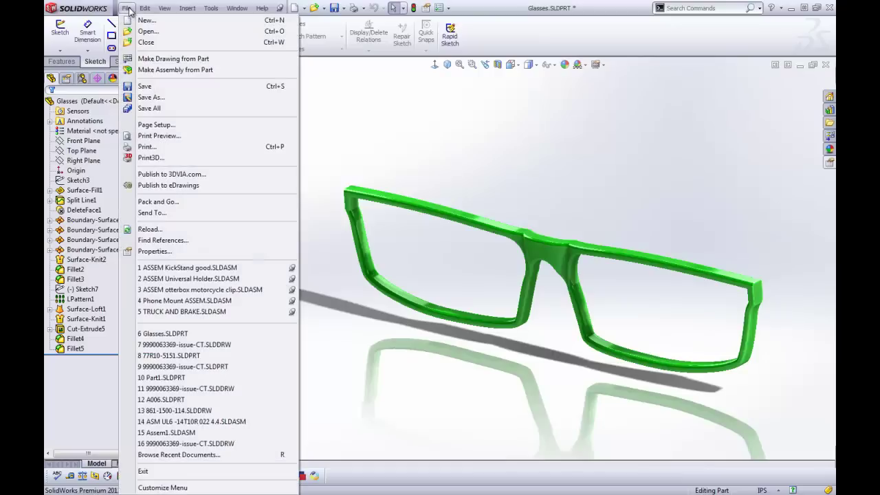
pyautogui.click(176, 60)
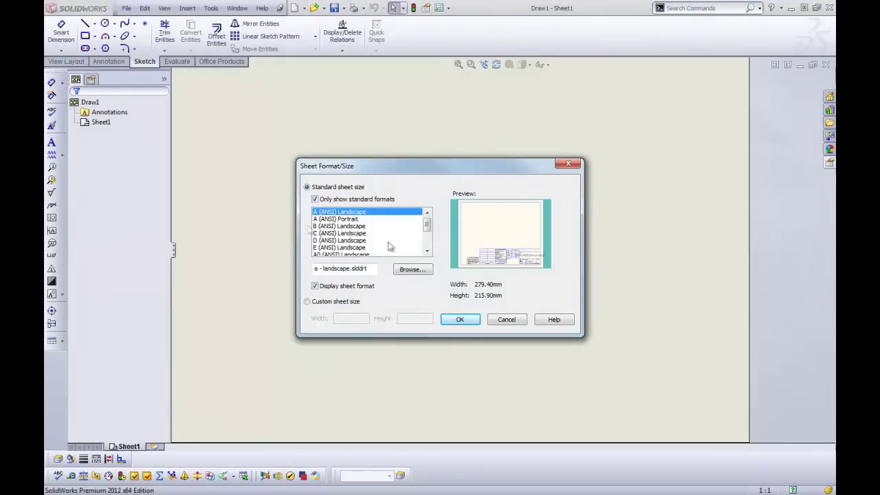
pyautogui.click(459, 318)
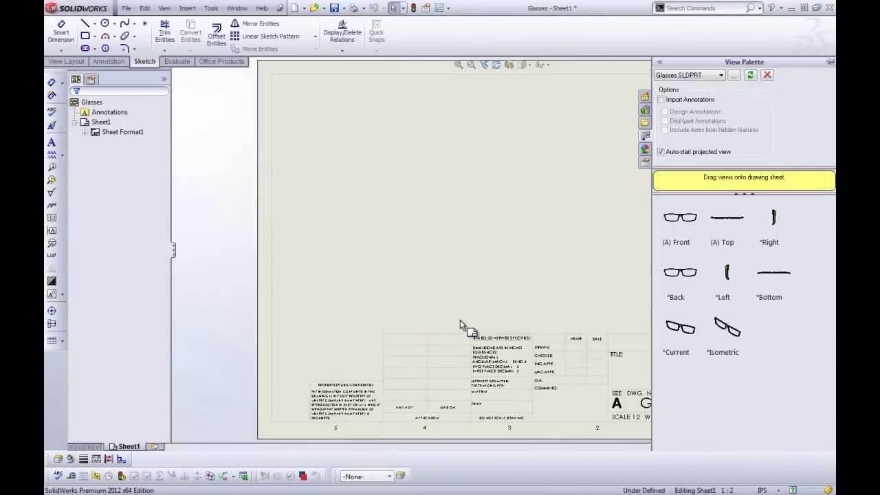
pyautogui.moveTo(728, 330)
pyautogui.mouseDown()
pyautogui.moveTo(548, 227)
pyautogui.moveTo(419, 172)
pyautogui.moveTo(409, 184)
pyautogui.moveTo(436, 198)
pyautogui.mouseUp()
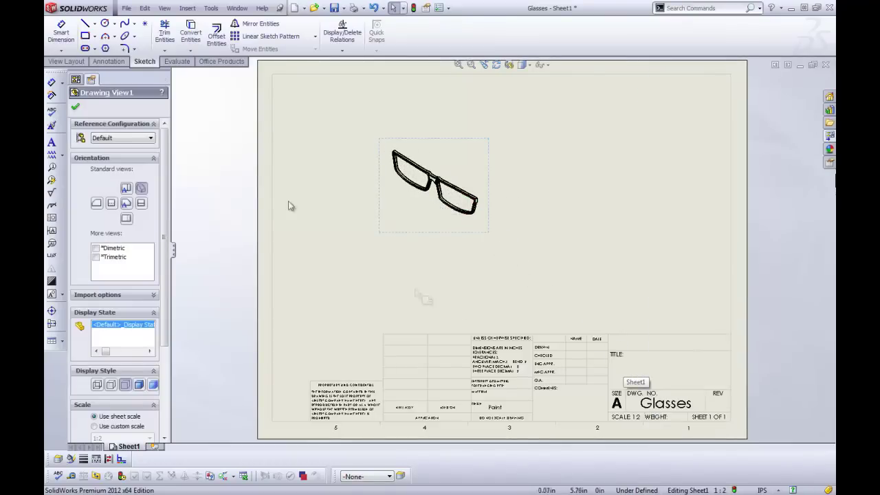
pyautogui.click(75, 107)
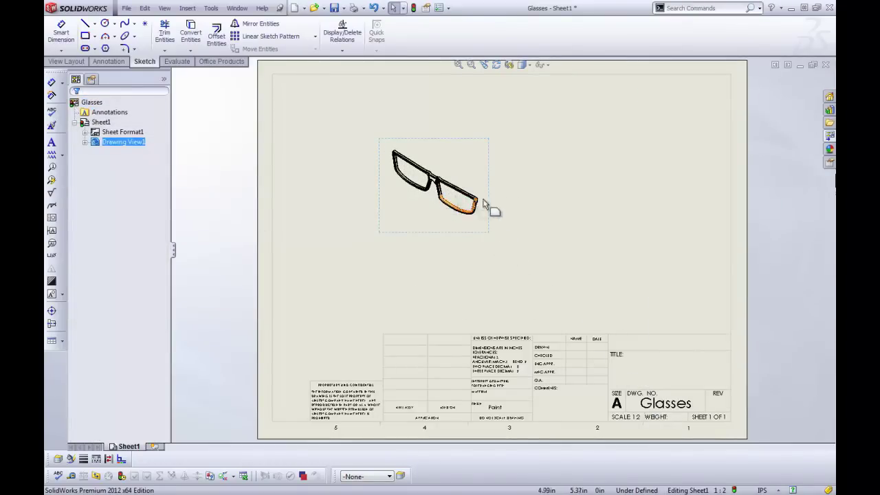
pyautogui.click(665, 409)
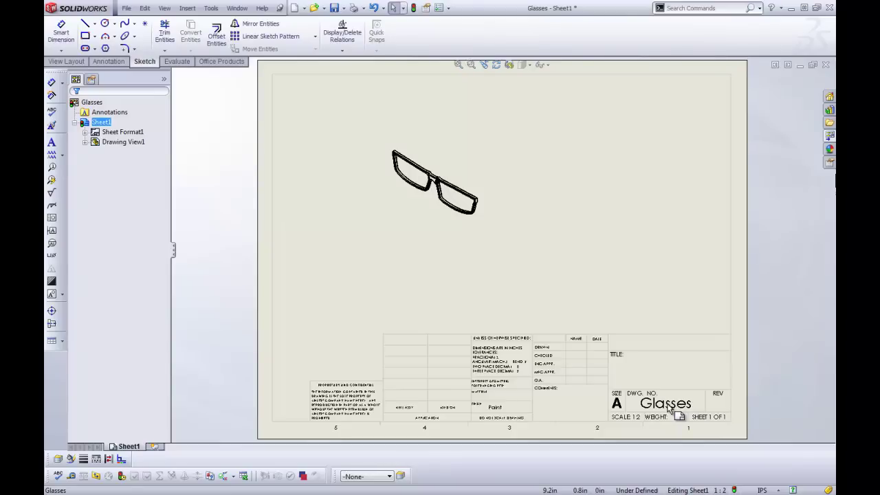
# Place a note near the top of the sheet and start linking its text to a custom property.
pyautogui.click(52, 142)
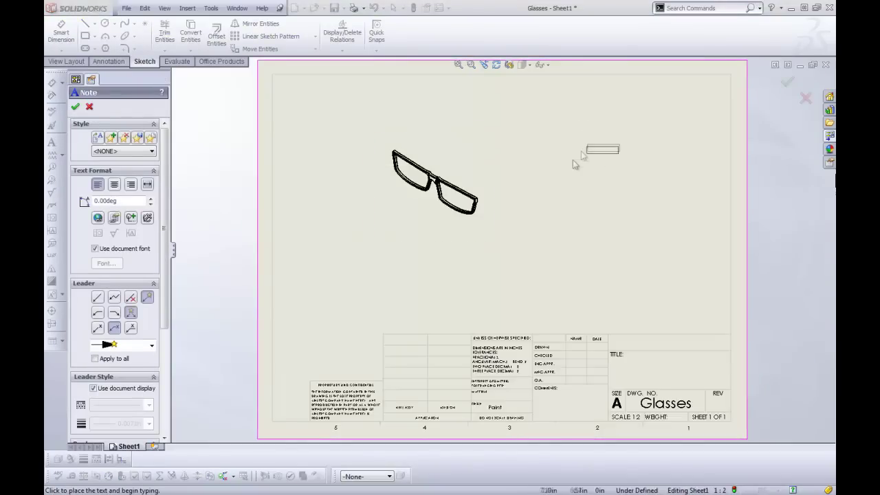
pyautogui.click(553, 135)
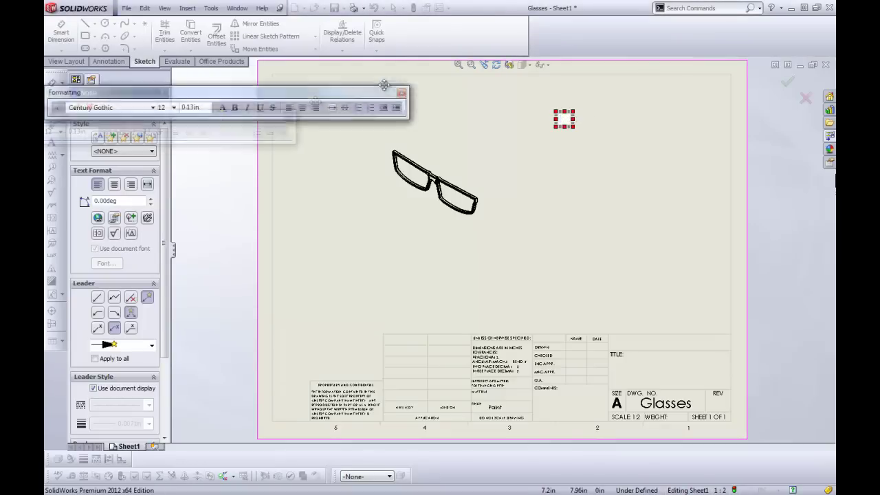
pyautogui.moveTo(604, 21); pyautogui.dragTo(503, 84)
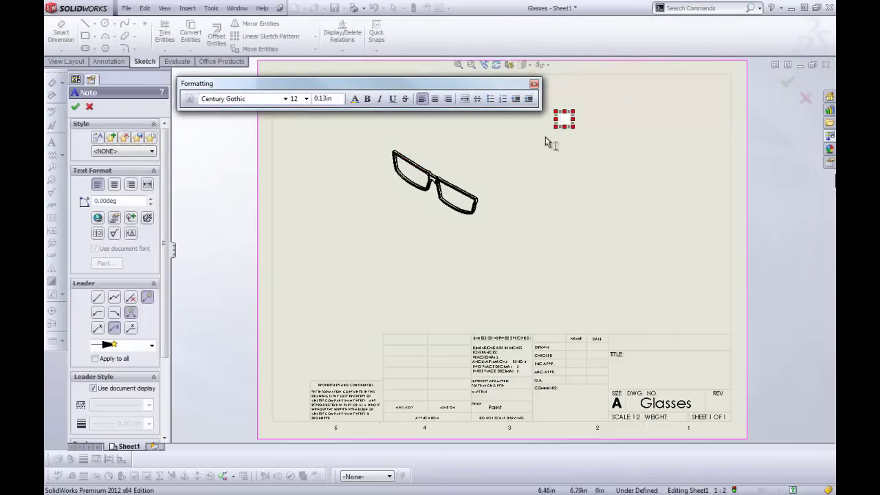
pyautogui.click(115, 219)
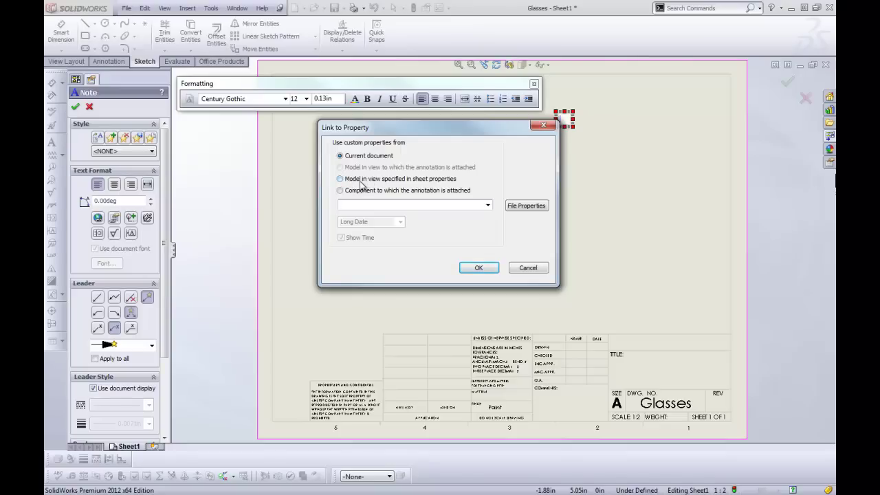
# Link the note to the Author property of the model in the sheet, then finish the note.
pyautogui.click(340, 180)
pyautogui.click(488, 206)
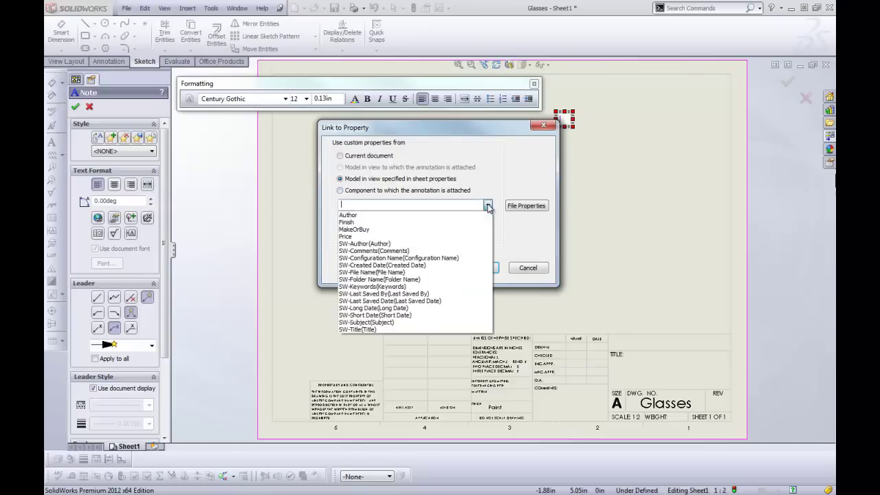
pyautogui.click(358, 216)
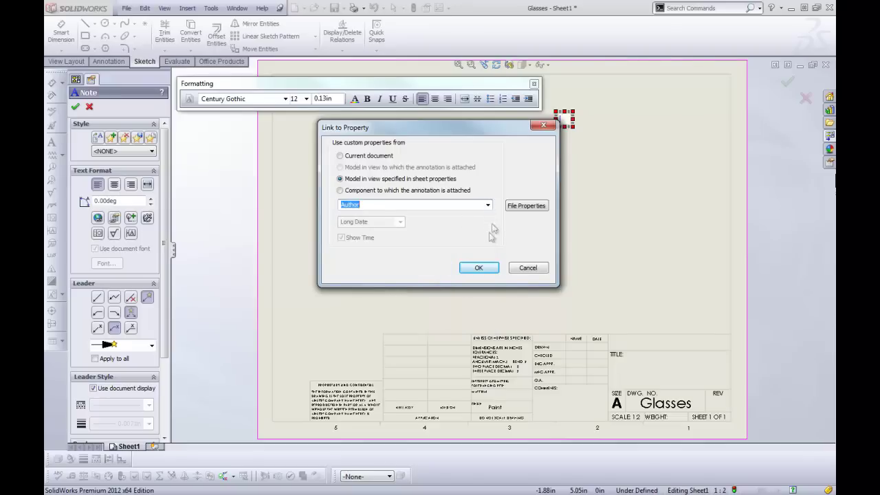
pyautogui.click(477, 267)
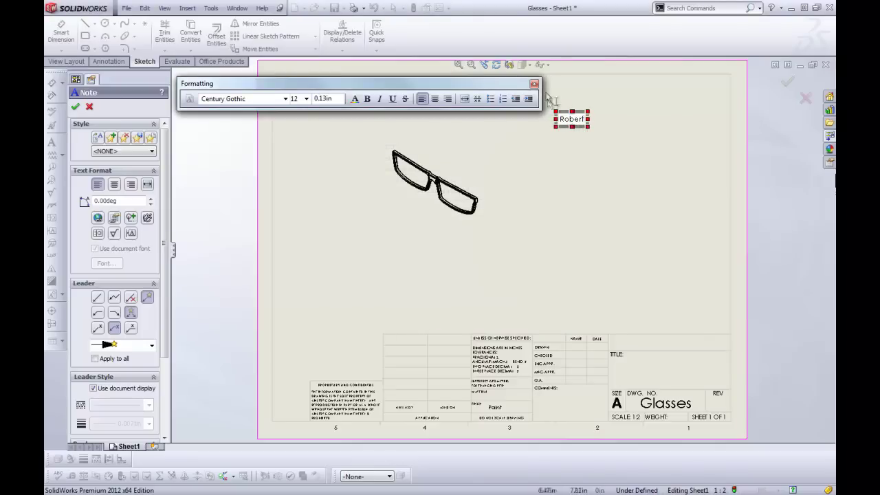
pyautogui.click(520, 156)
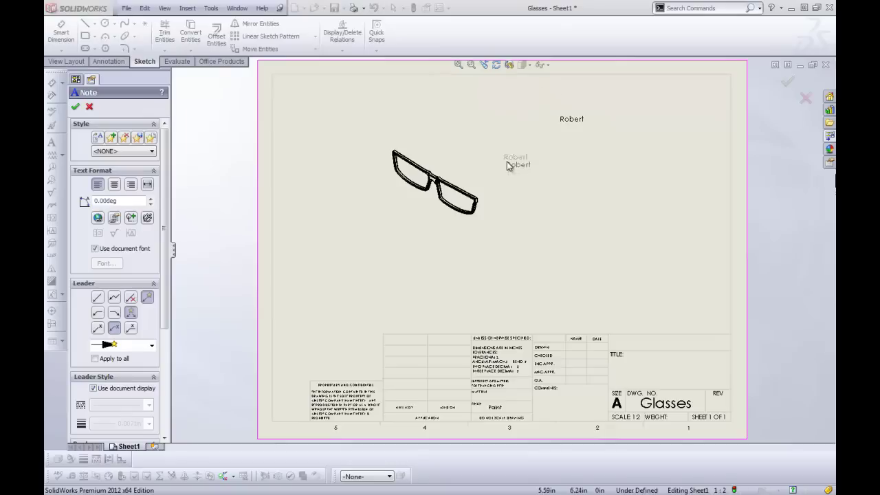
pyautogui.press('Escape')
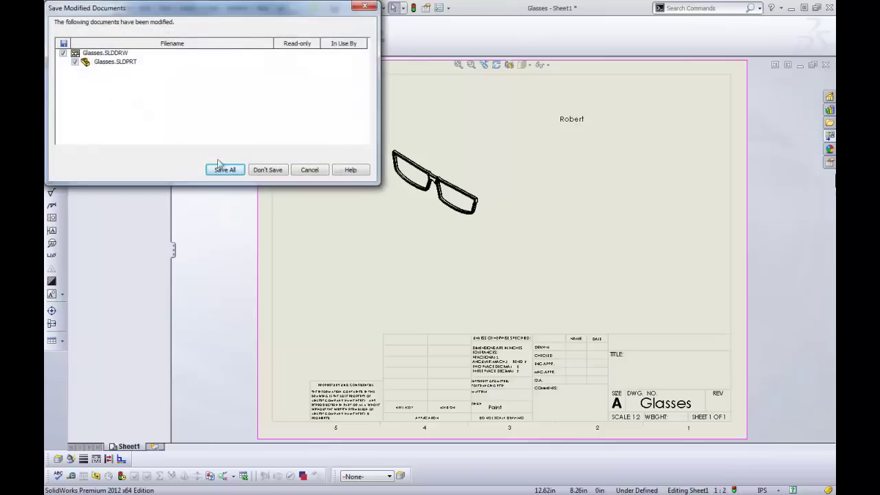
# Discard the Glasses drawing and start a new empty drawing on an A (ANSI) Landscape sheet.
pyautogui.click(266, 170)
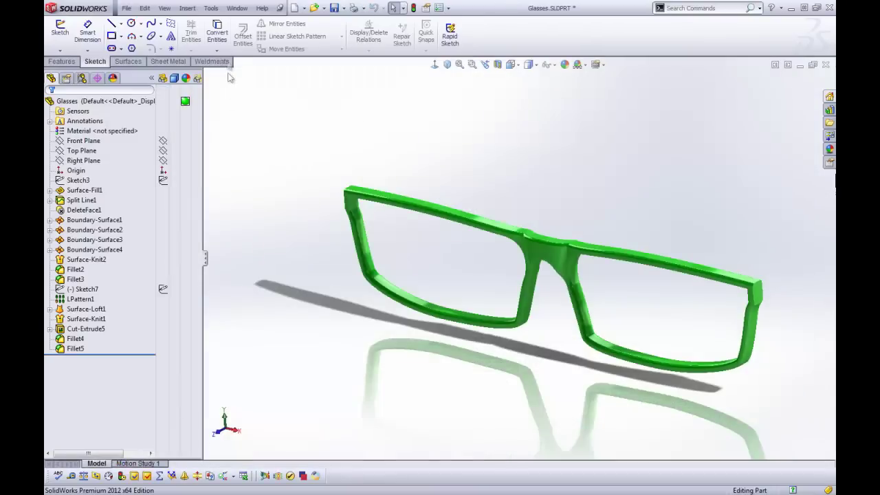
pyautogui.click(294, 8)
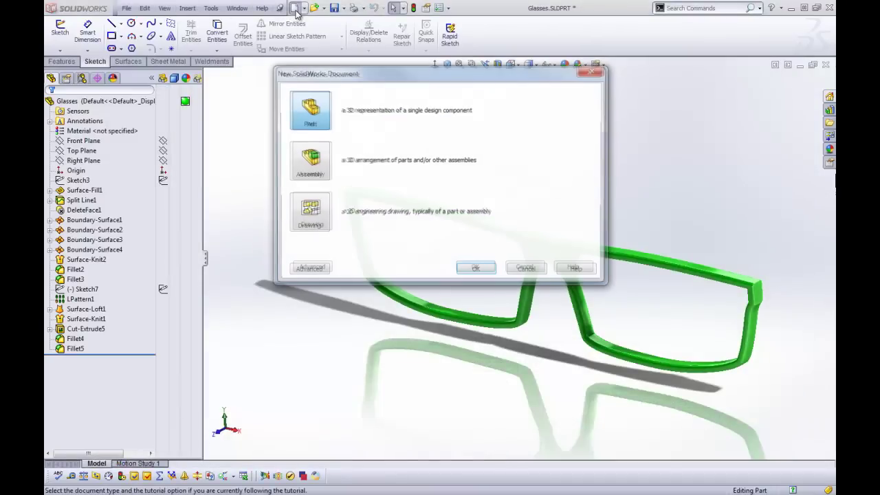
pyautogui.click(312, 218)
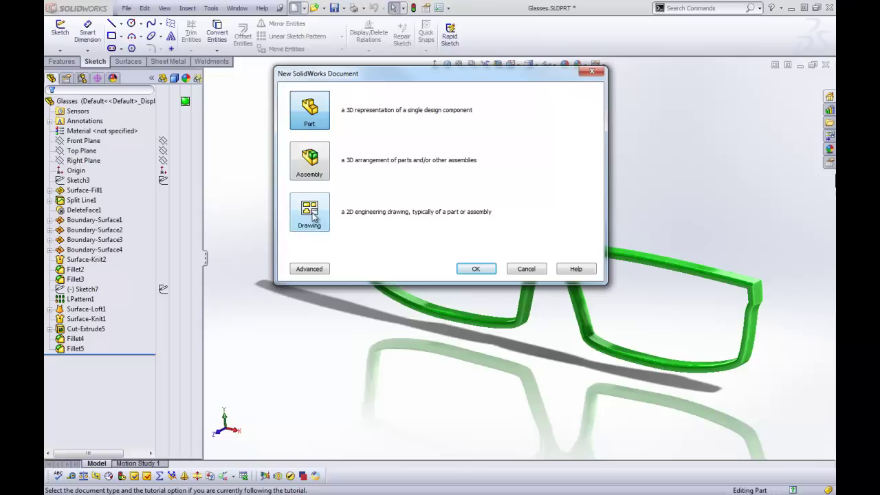
pyautogui.click(473, 268)
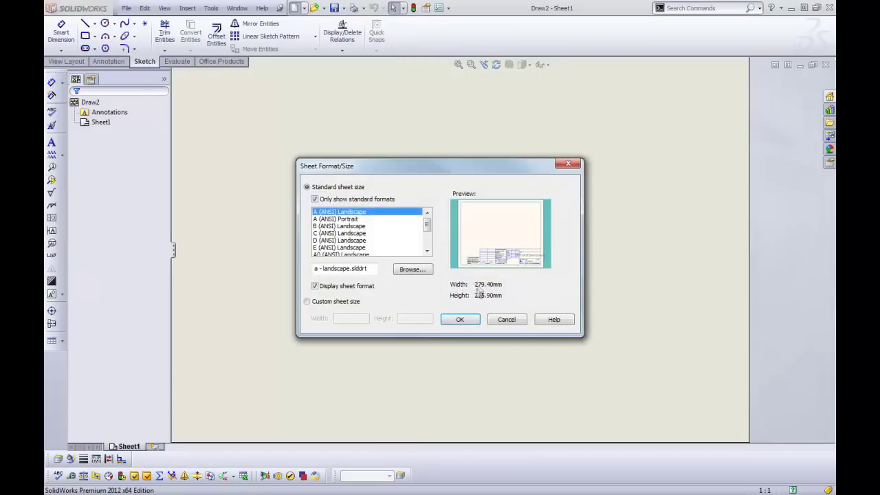
pyautogui.click(460, 320)
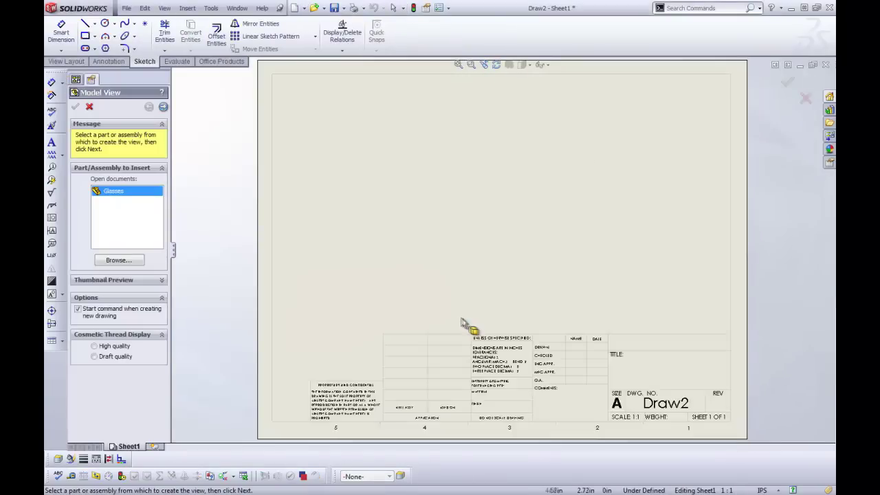
pyautogui.click(89, 107)
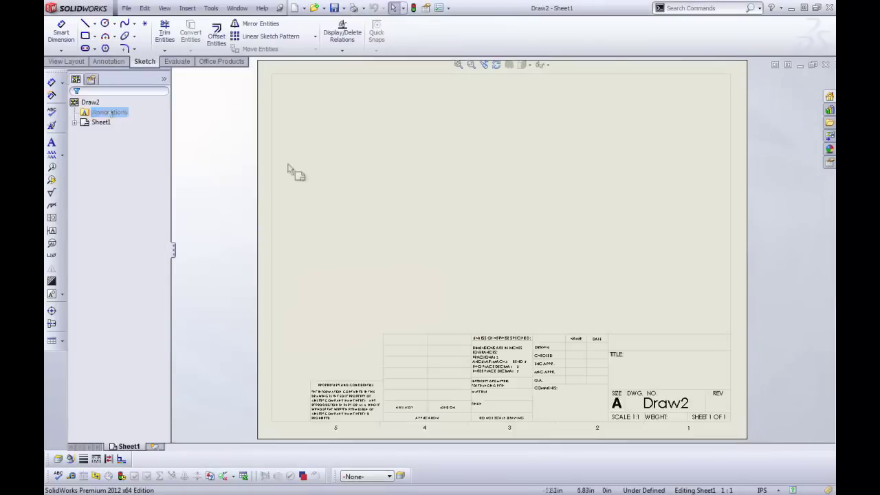
pyautogui.rightClick(605, 260)
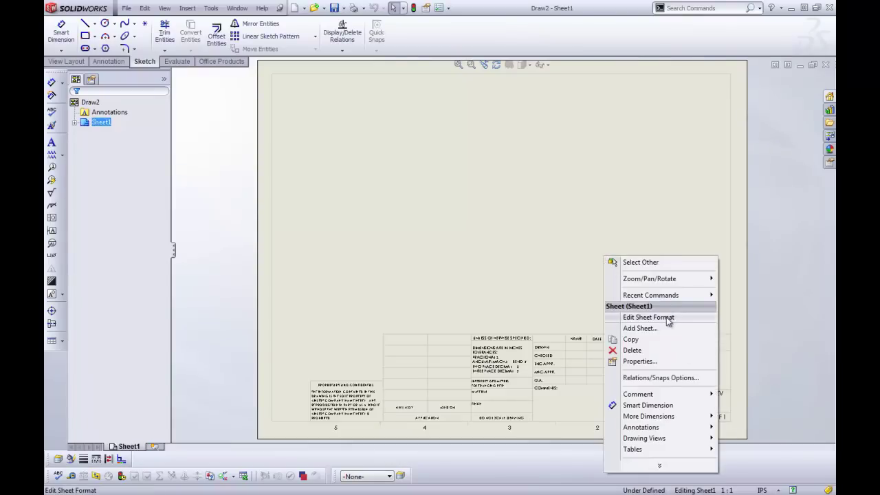
pyautogui.click(648, 317)
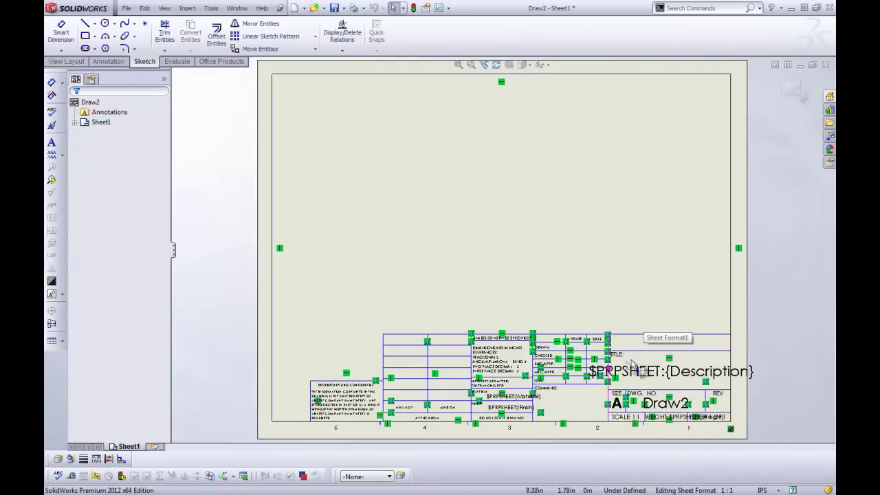
pyautogui.scroll(-5, 633, 364)
pyautogui.scroll(3, 667, 308)
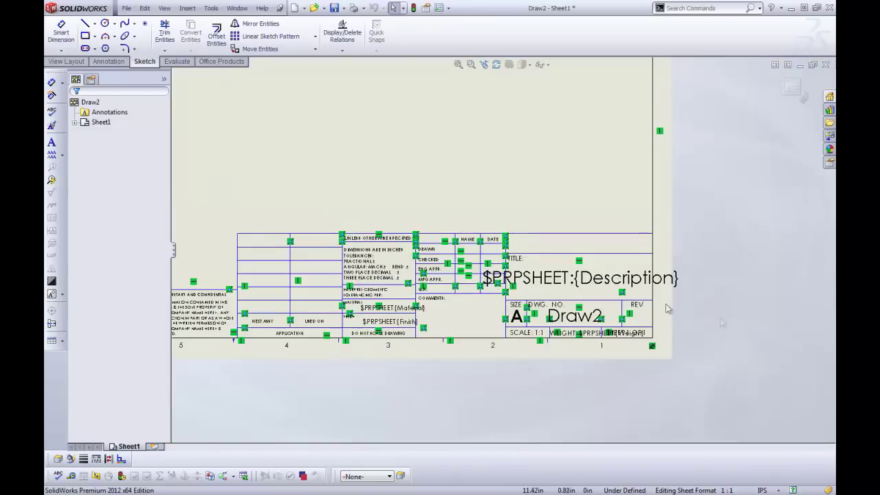
pyautogui.scroll(-2, 666, 309)
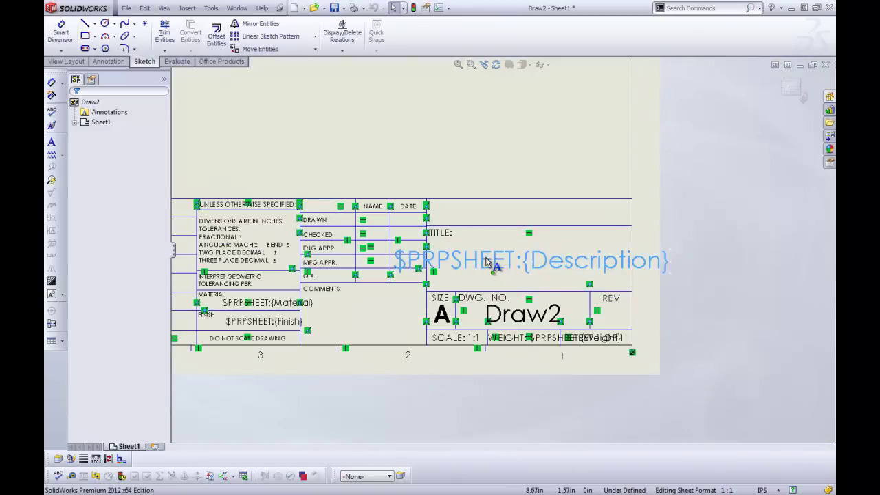
pyautogui.click(486, 262)
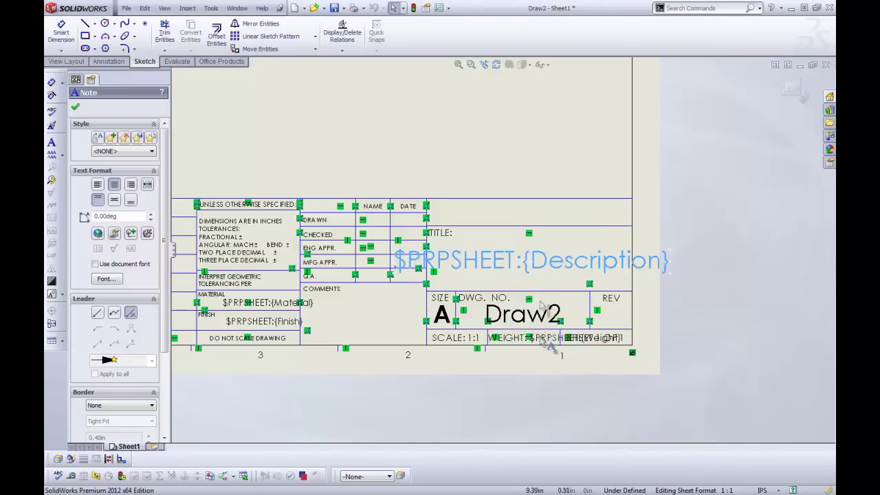
pyautogui.scroll(-3, 592, 346)
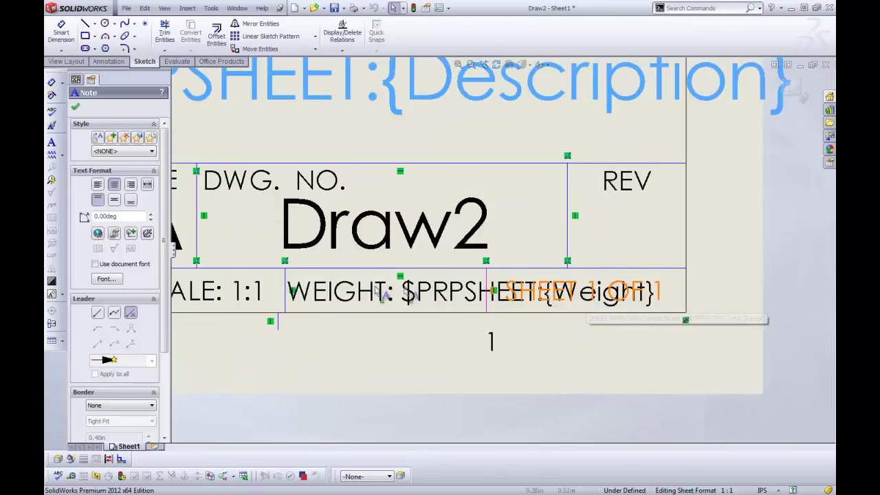
pyautogui.click(430, 294)
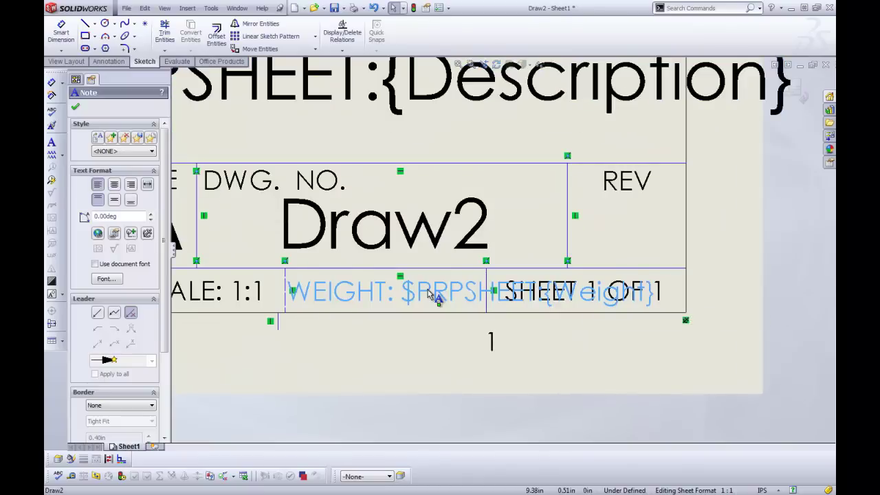
pyautogui.scroll(4, 419, 292)
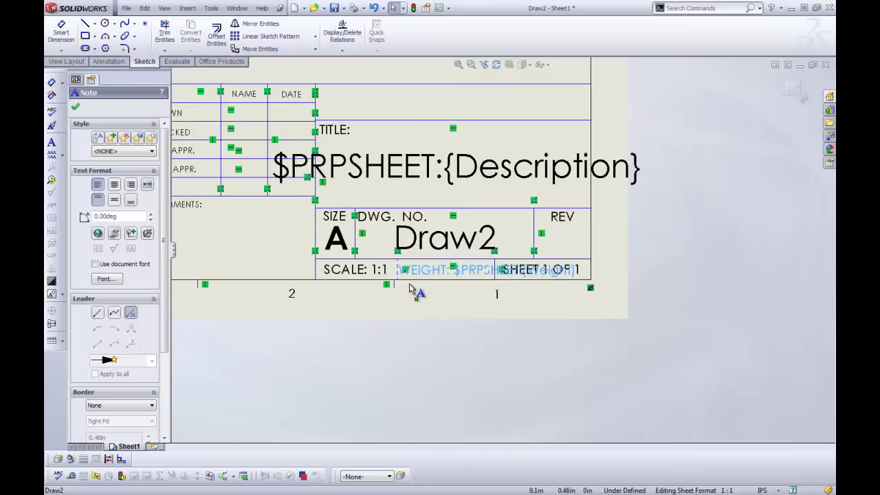
pyautogui.scroll(5, 320, 202)
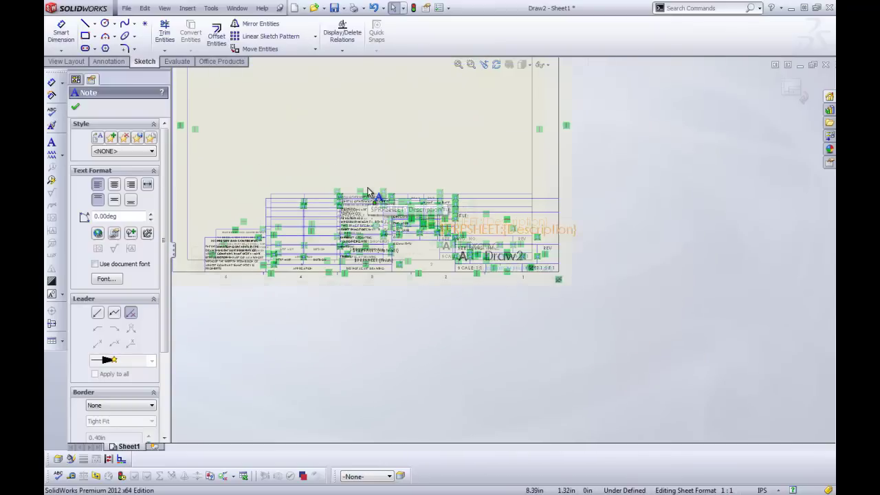
pyautogui.scroll(-2, 367, 192)
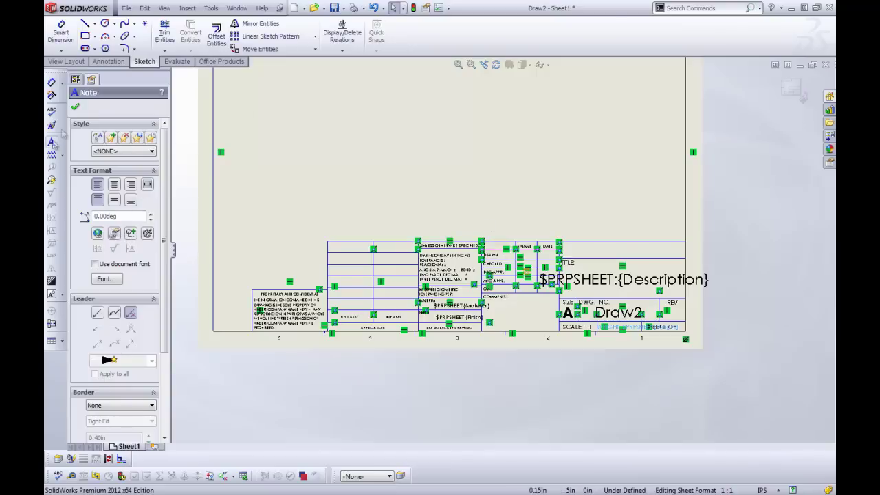
pyautogui.click(52, 144)
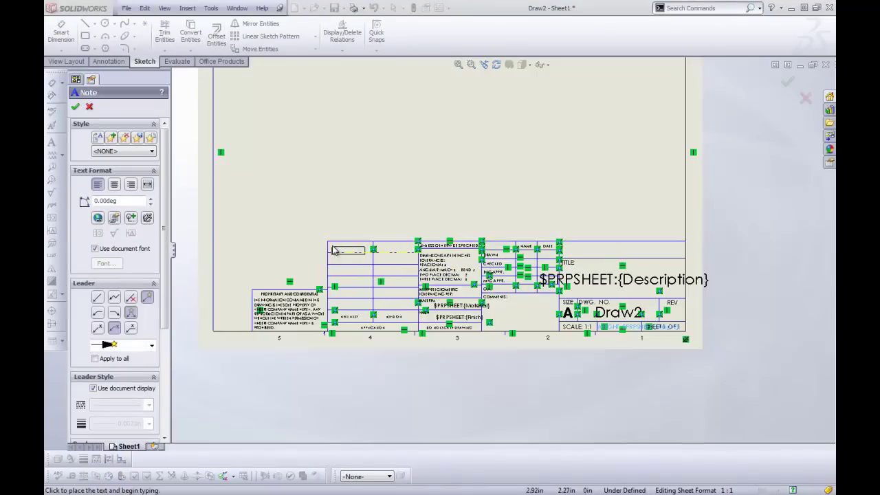
pyautogui.scroll(-8, 334, 250)
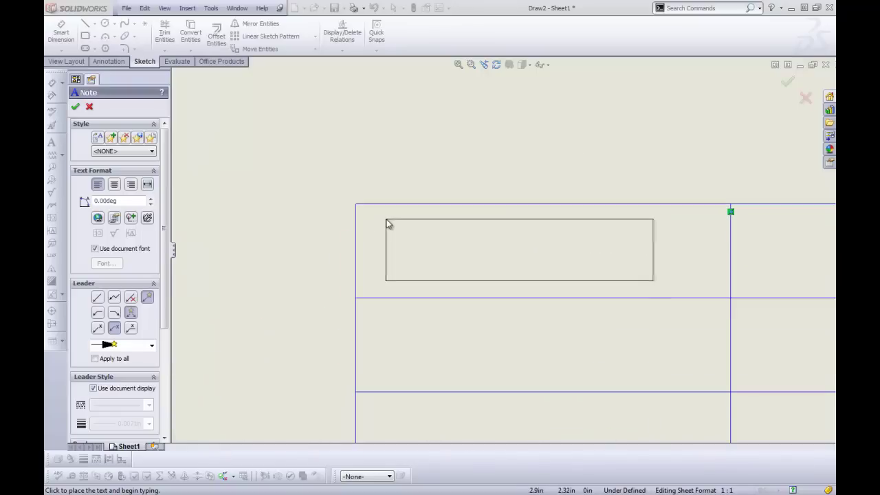
pyautogui.click(379, 219)
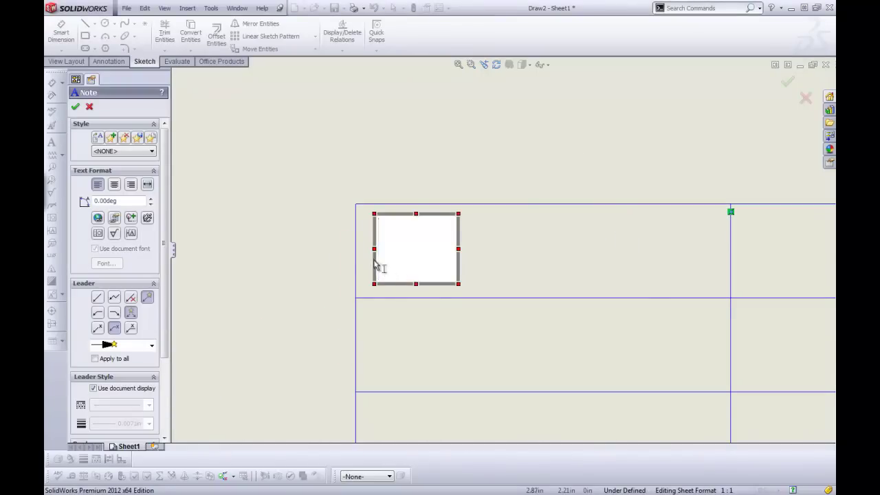
pyautogui.click(114, 217)
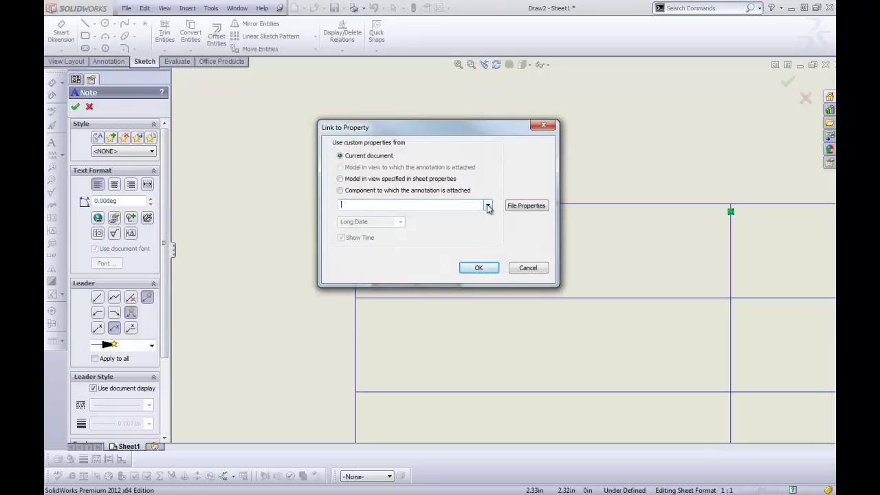
pyautogui.click(339, 180)
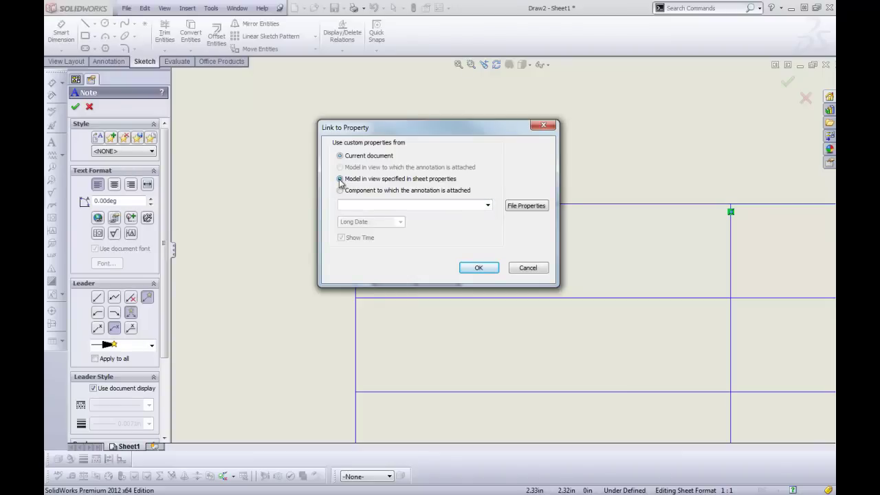
pyautogui.click(487, 205)
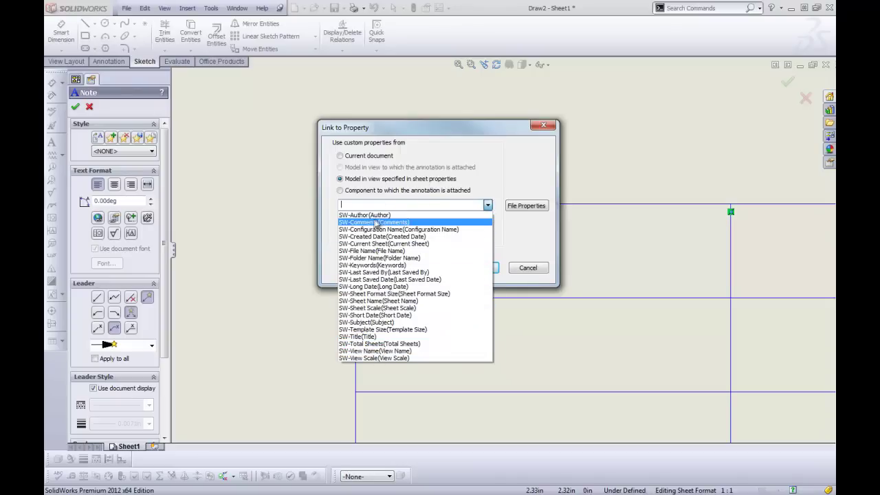
pyautogui.click(366, 358)
pyautogui.click(515, 169)
pyautogui.click(479, 267)
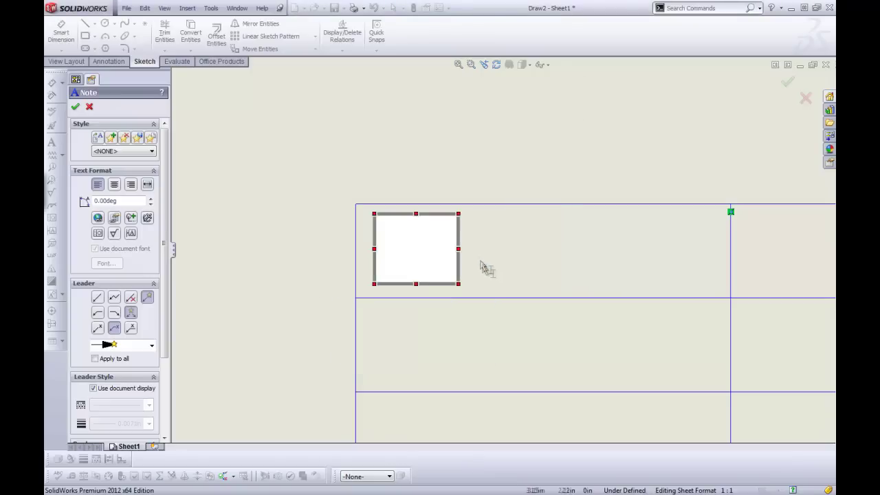
pyautogui.click(805, 99)
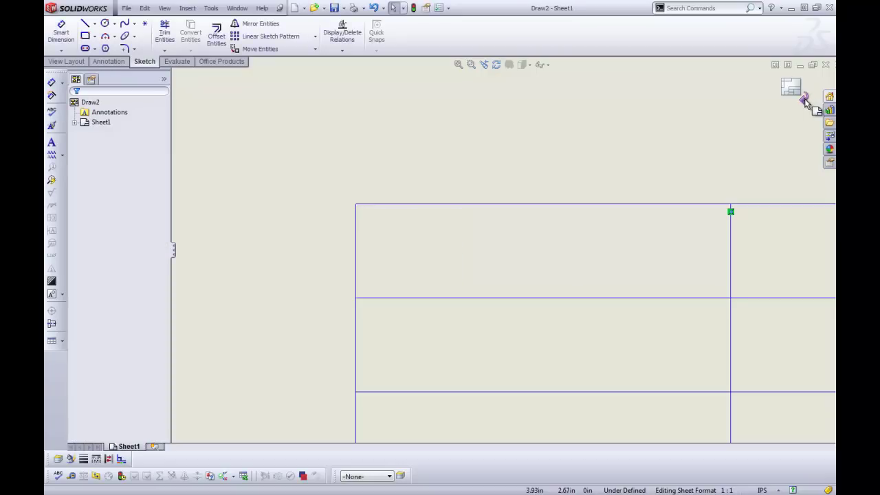
# Exit sheet format editing and add custom property RobertIsAStud, type Yes or no, value Yes.
pyautogui.click(792, 88)
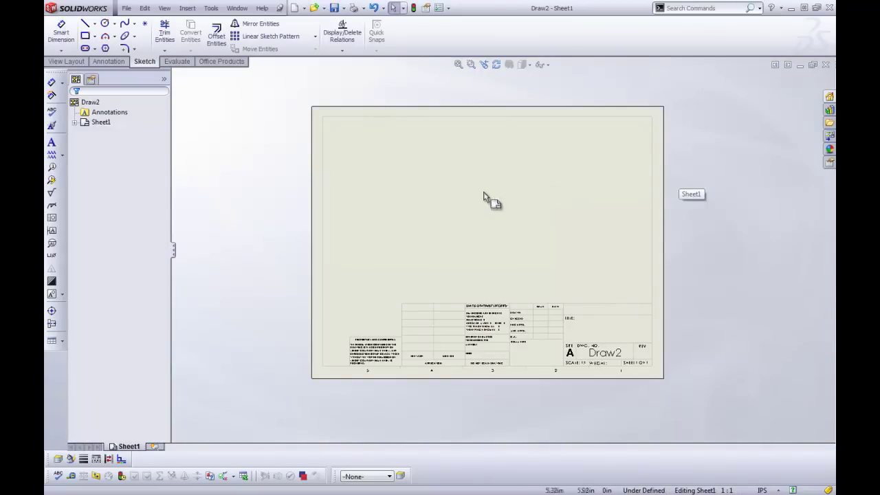
pyautogui.click(426, 8)
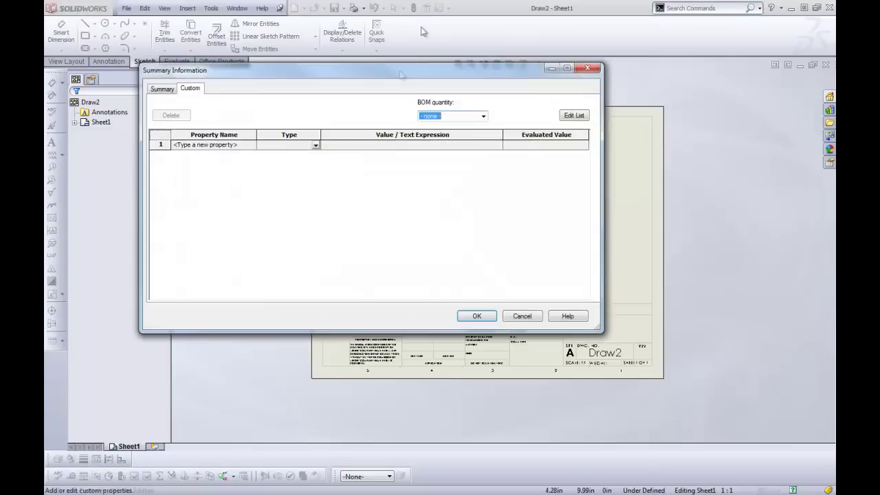
pyautogui.click(241, 145)
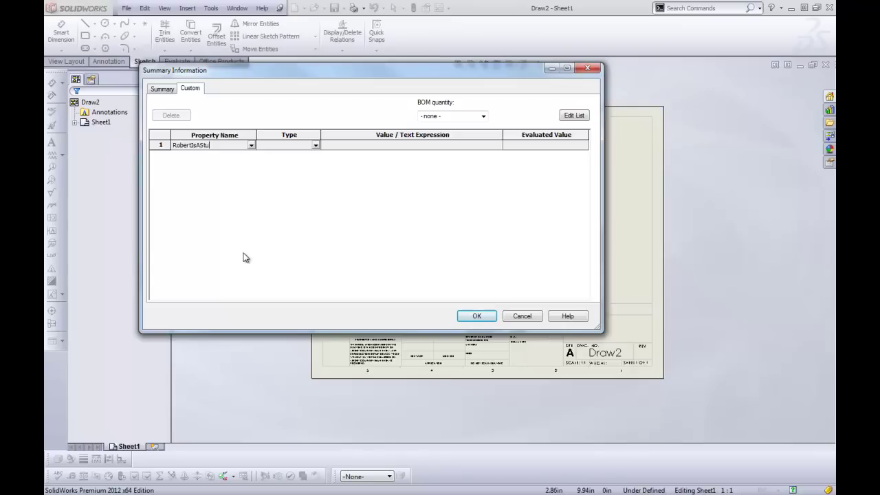
pyautogui.click(316, 145)
pyautogui.click(316, 146)
pyautogui.click(279, 178)
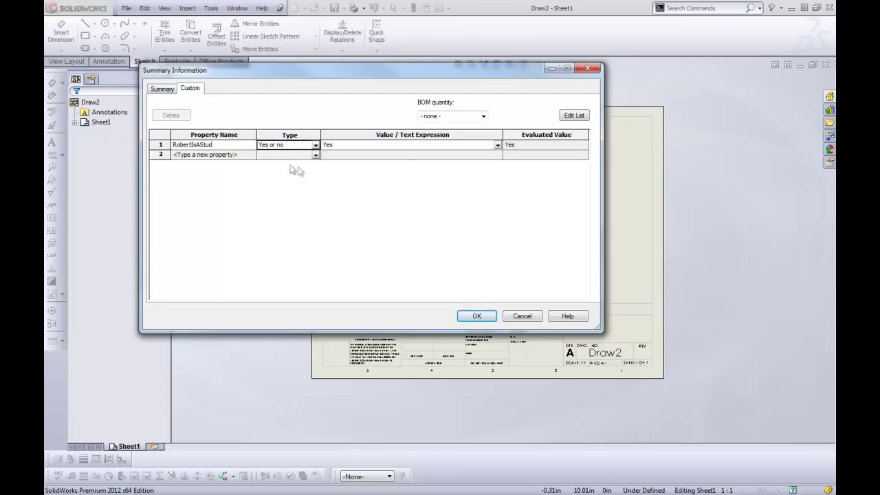
pyautogui.click(476, 316)
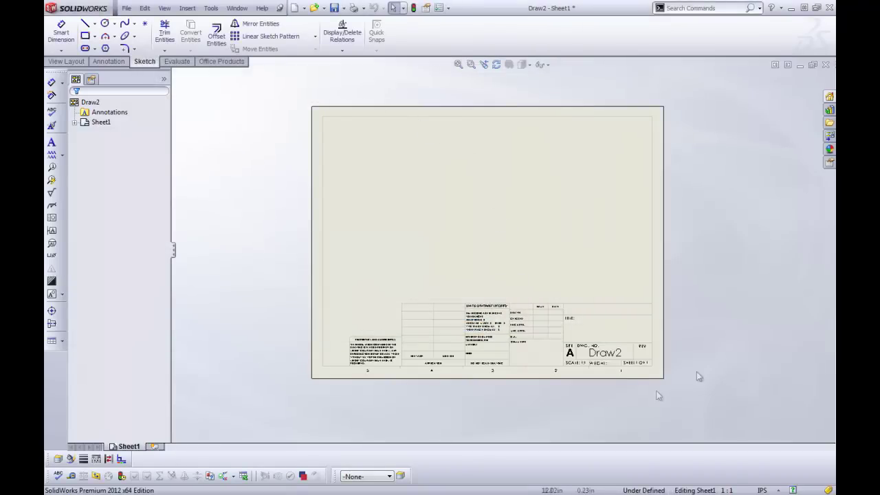
pyautogui.click(426, 8)
pyautogui.click(587, 68)
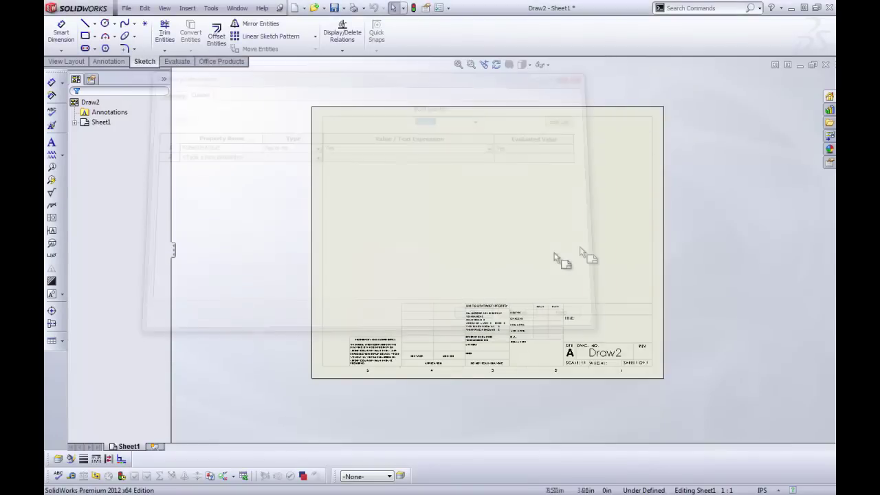
# Return to Edit Sheet Format and place a new trial note on the sheet.
pyautogui.rightClick(547, 280)
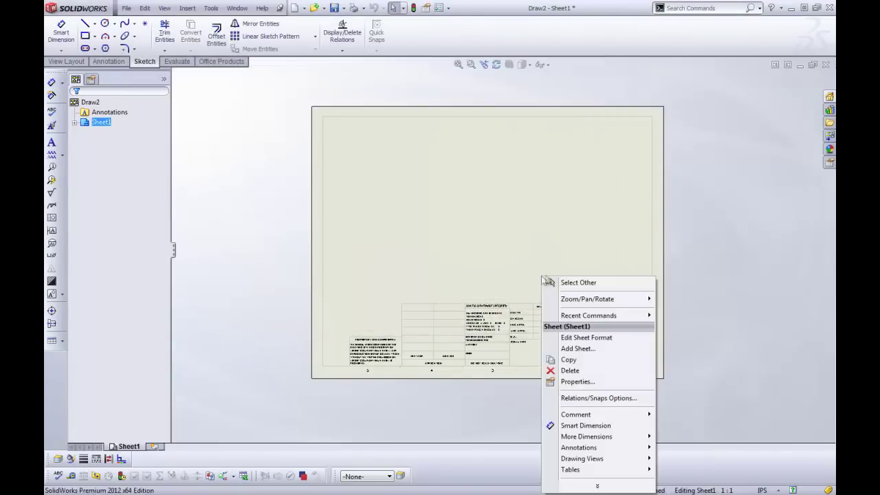
pyautogui.click(576, 337)
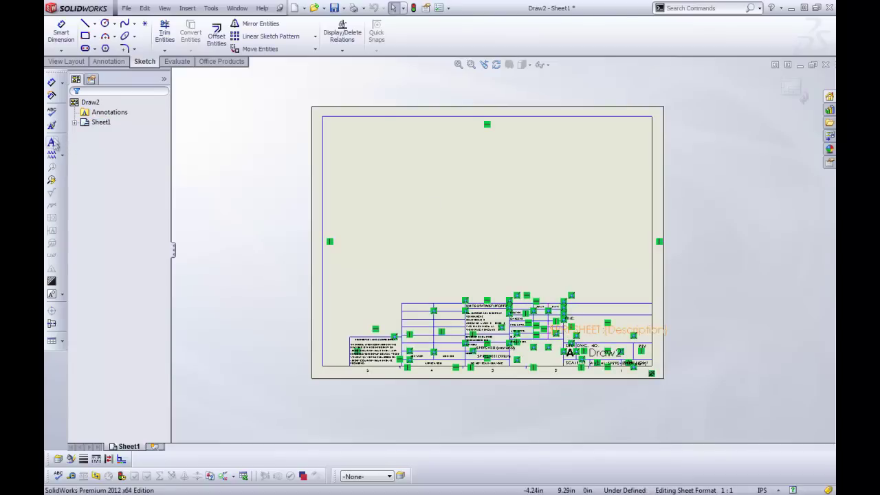
pyautogui.click(51, 143)
pyautogui.click(407, 204)
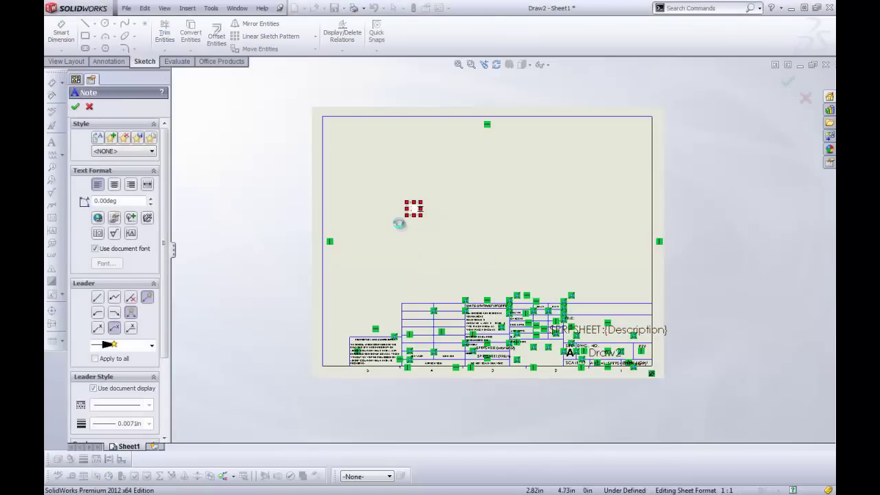
# Link the trial note to the RobertIsAStud property, then discard the note.
pyautogui.click(114, 218)
pyautogui.click(397, 179)
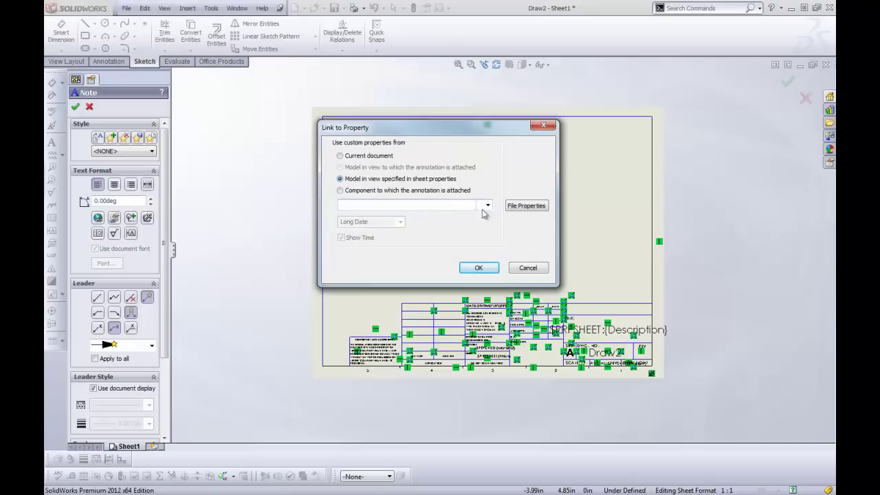
pyautogui.click(486, 205)
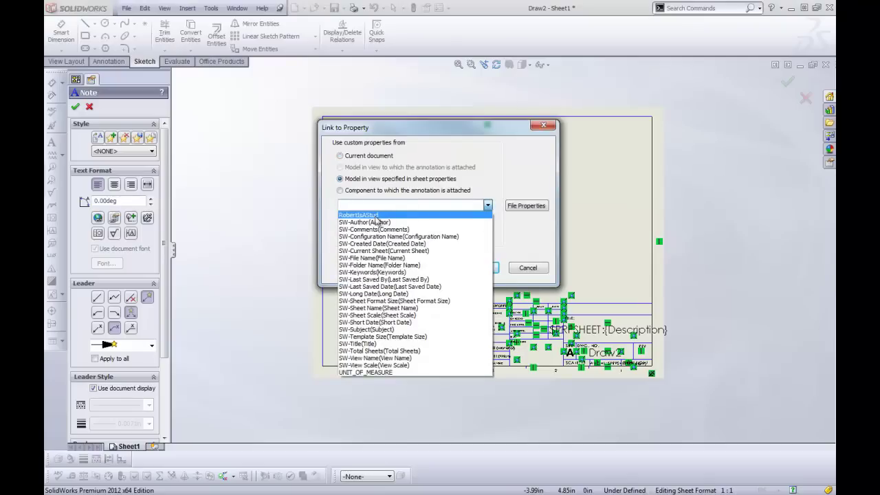
pyautogui.click(383, 216)
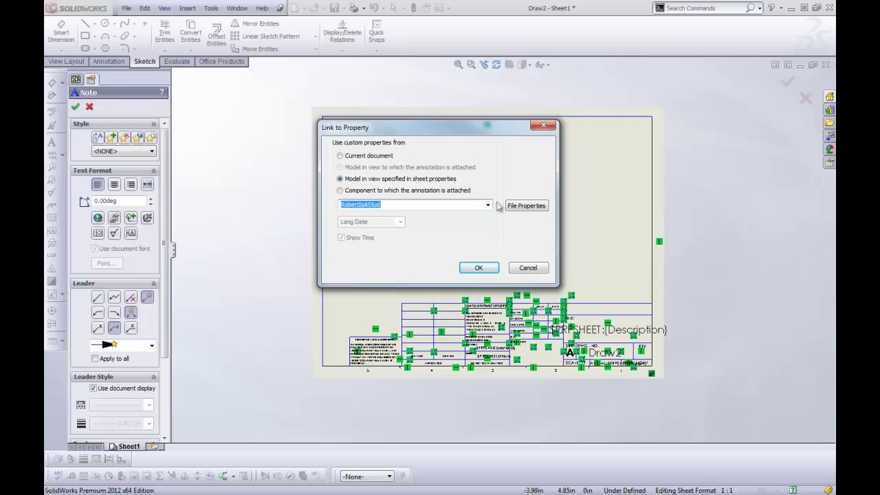
pyautogui.click(528, 268)
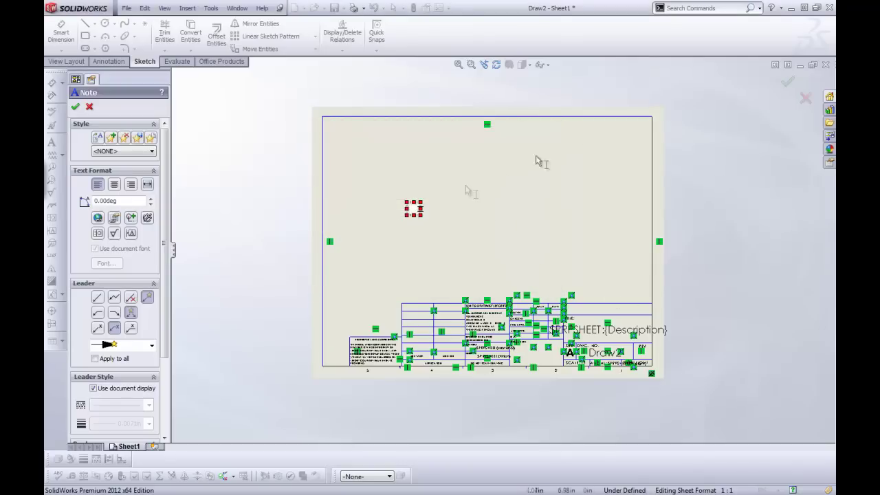
pyautogui.press('Escape')
# Leave Edit Sheet Format using the confirmation corner.
pyautogui.click(790, 88)
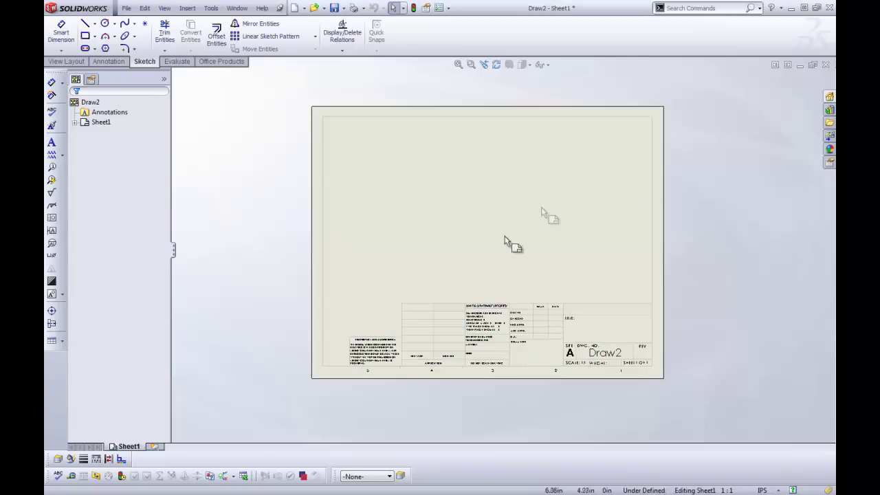